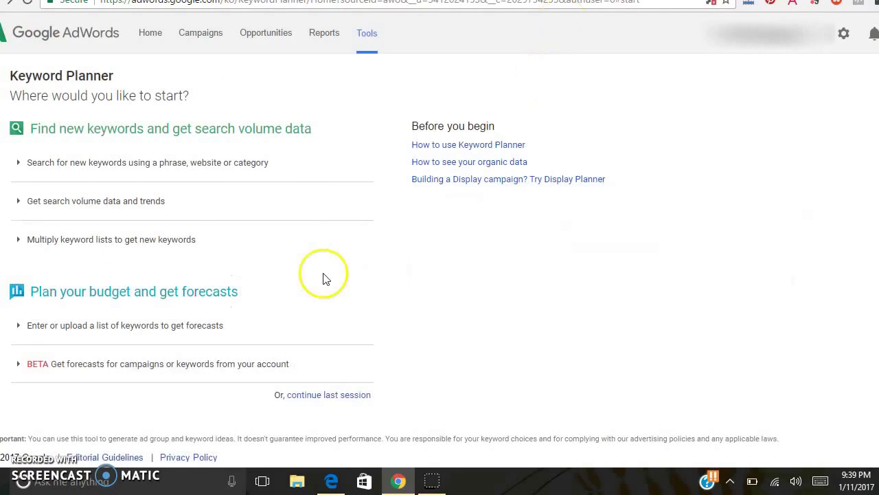
Paste 'tomato soup' as the product or service and get keyword ideas
click(150, 168)
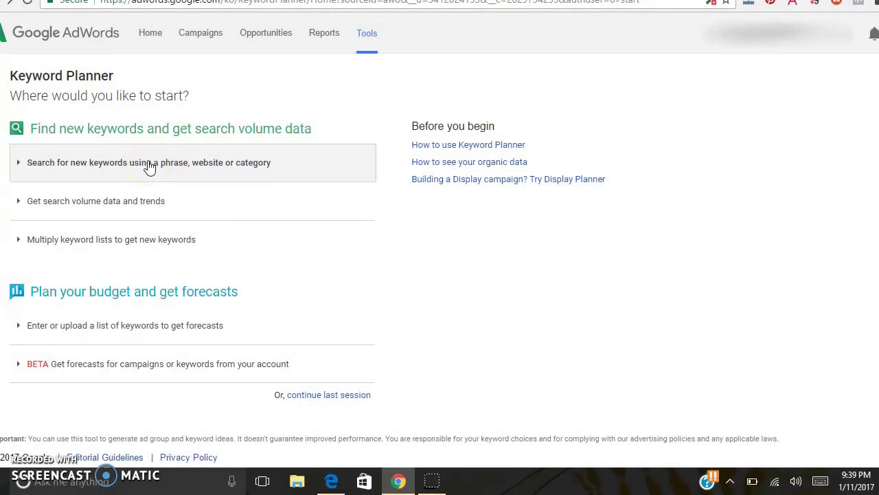
click(150, 169)
click(117, 238)
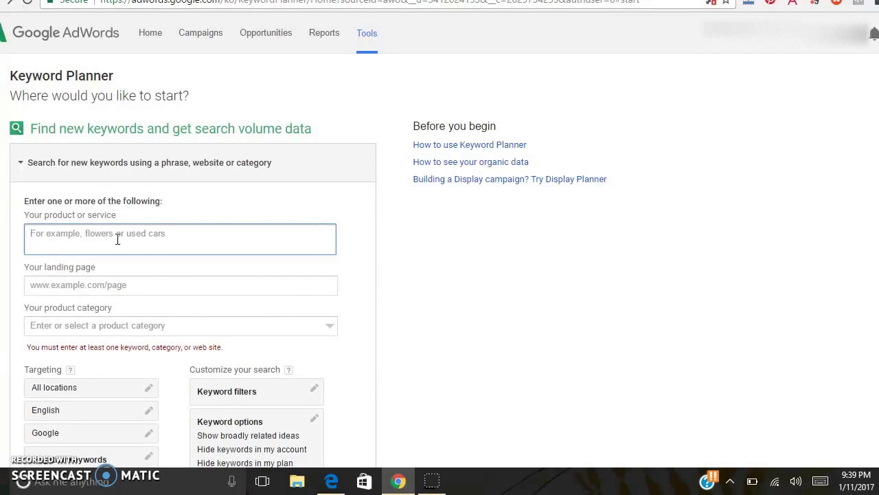
text(tomato soup)
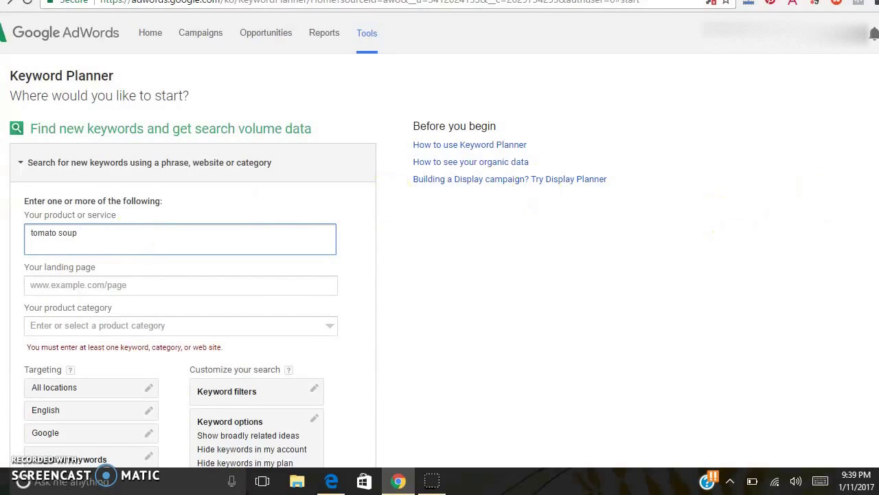
scroll(440, 261, down, 3)
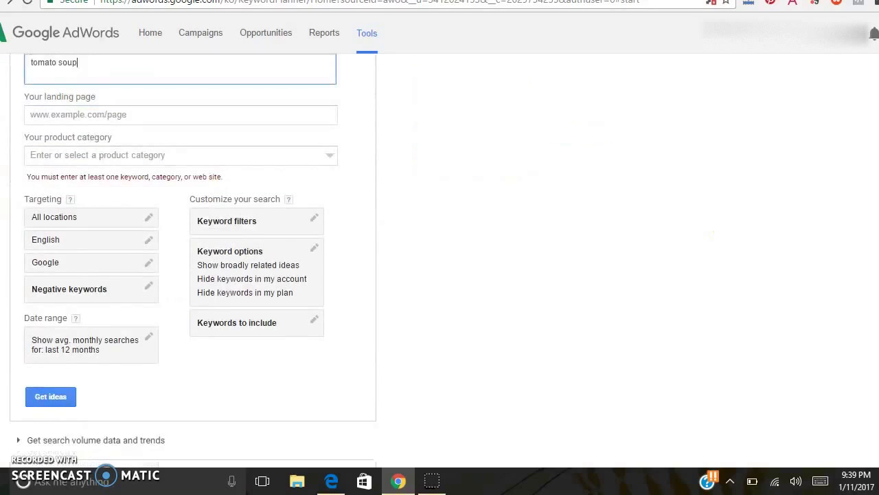
click(51, 366)
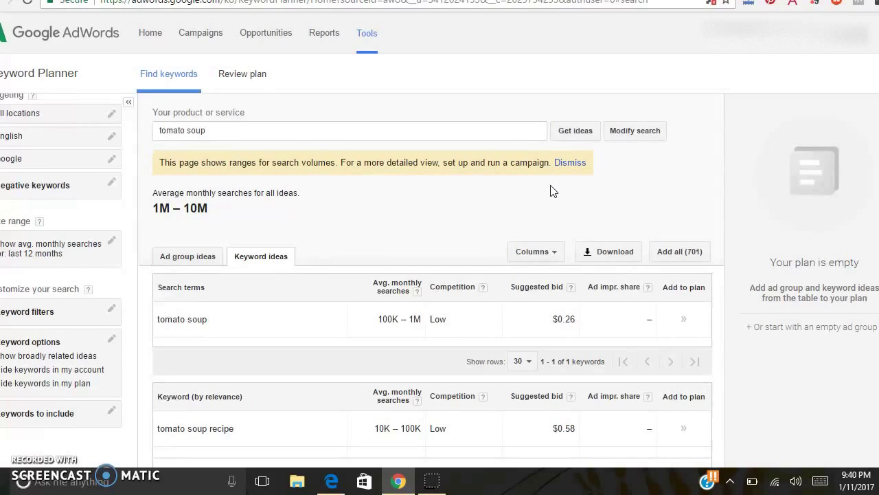
Download the 701 keyword ideas as an Excel CSV saved to Google Drive
click(607, 253)
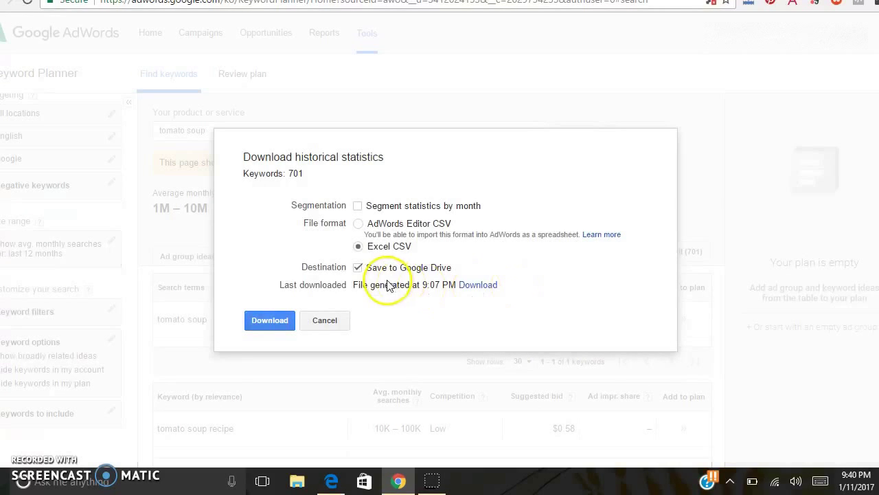
click(386, 249)
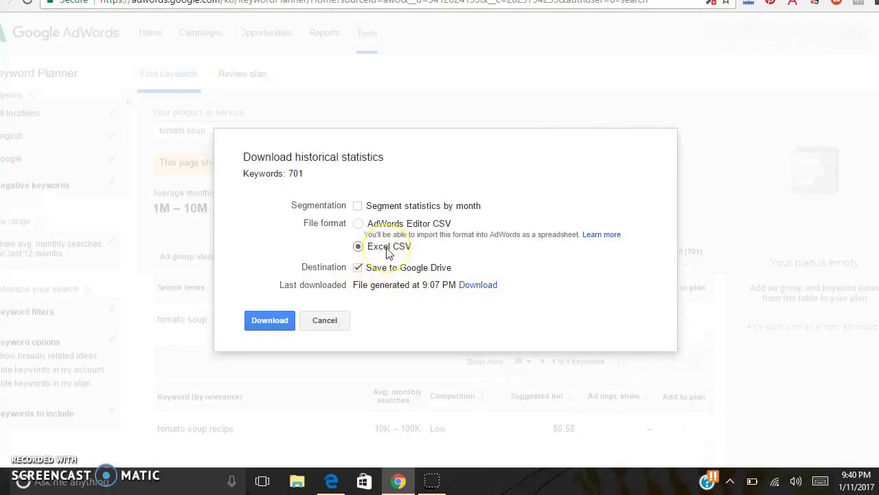
click(383, 275)
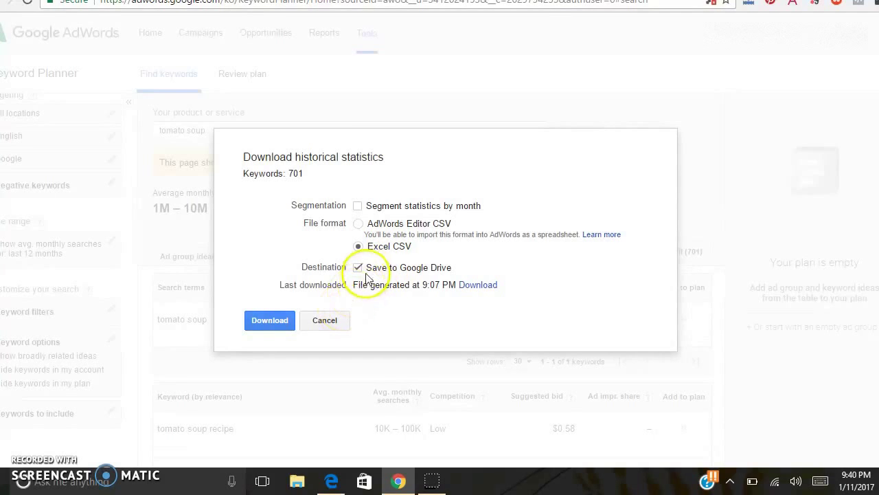
click(274, 322)
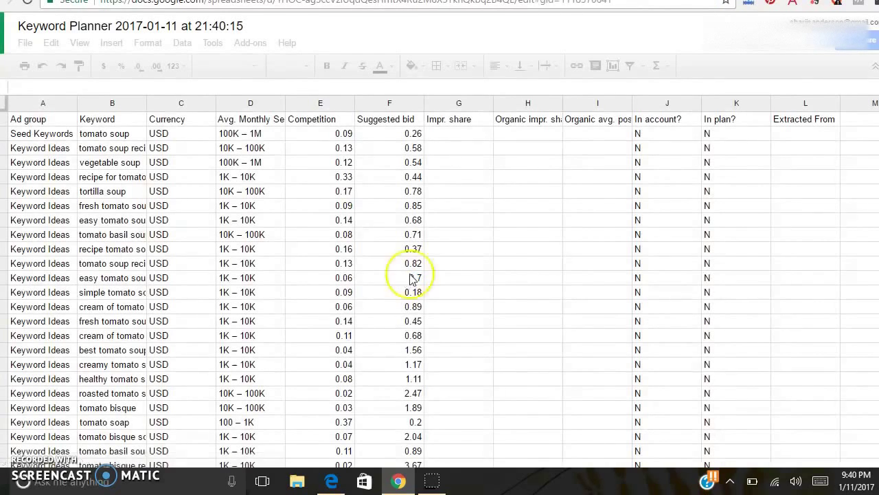
Clear columns G through L (Impr. share to Extracted From), then select columns A to F
click(450, 103)
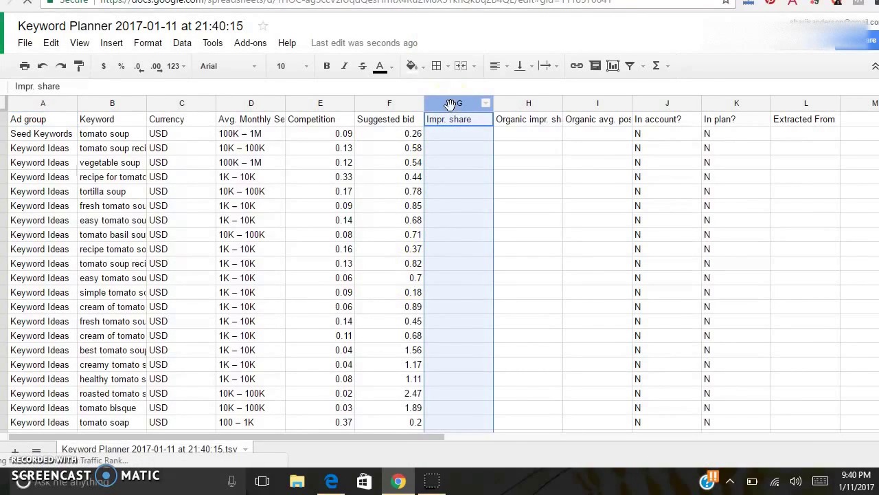
key(shift+Right)
key(shift+Right)
key(shift+Right)
key(shift+Right)
key(shift+Right)
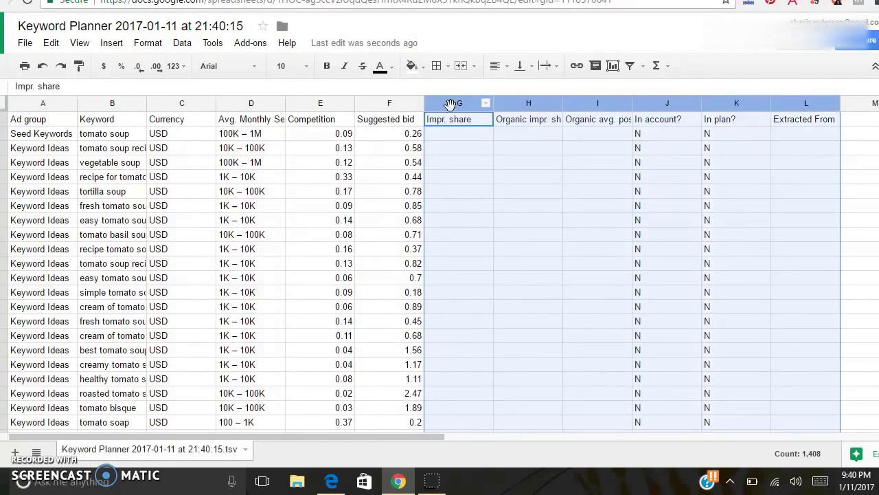
key(Delete)
key(Left)
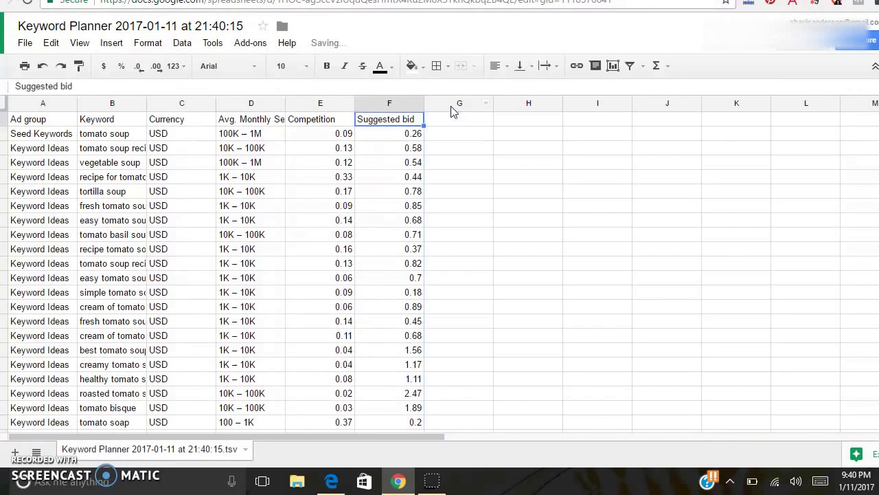
click(30, 101)
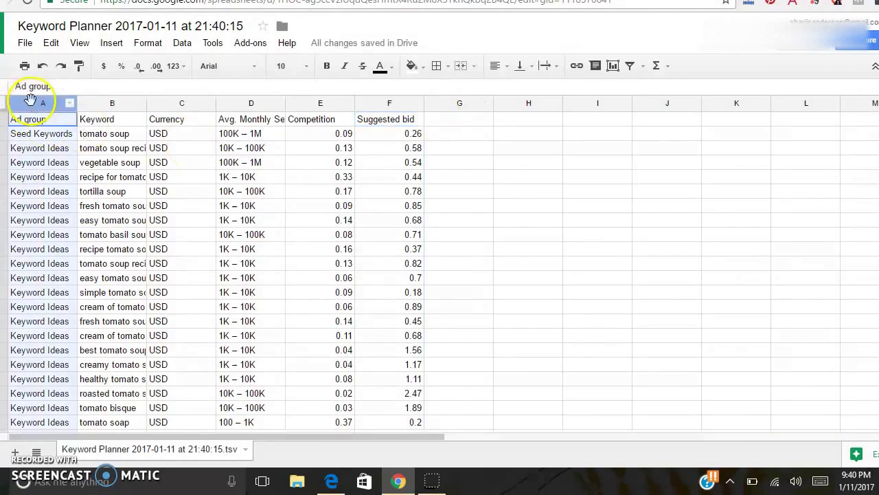
key(shift+Right)
key(shift+Right)
key(shift+Right)
key(shift+Right)
key(shift+Right)
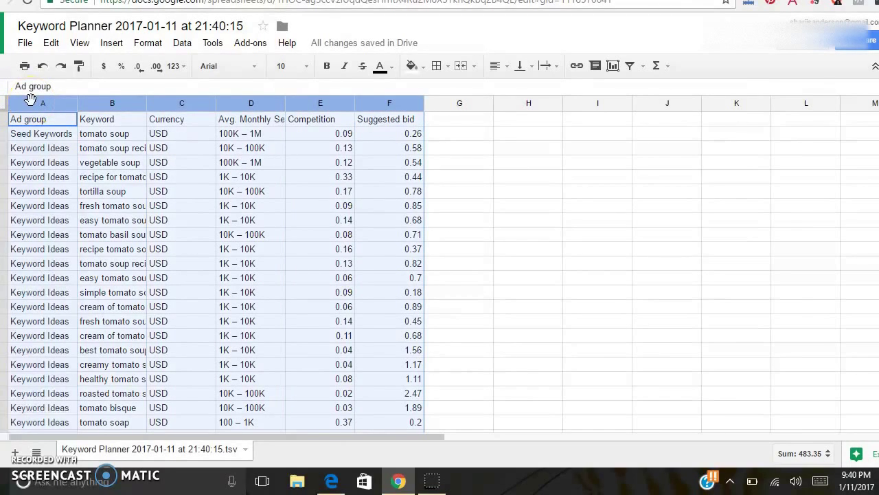
Sort range A1:F1000 by Competition A→Z, treating row 1 as headers
click(180, 44)
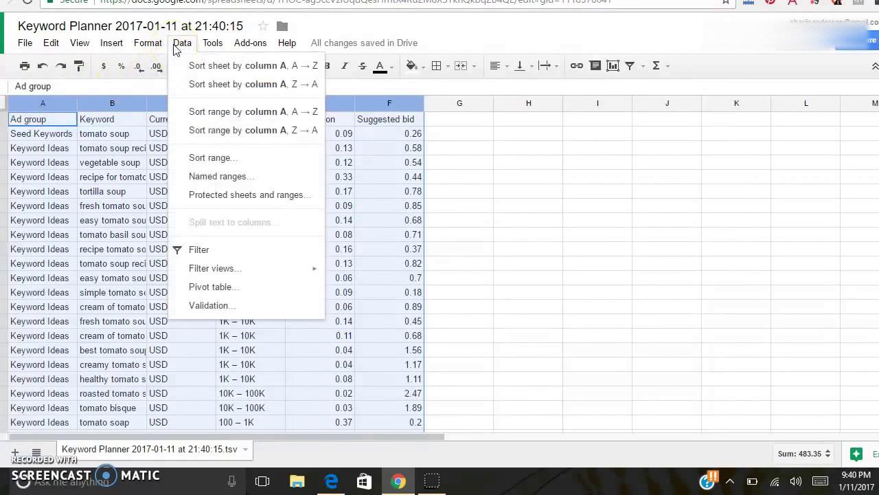
click(210, 157)
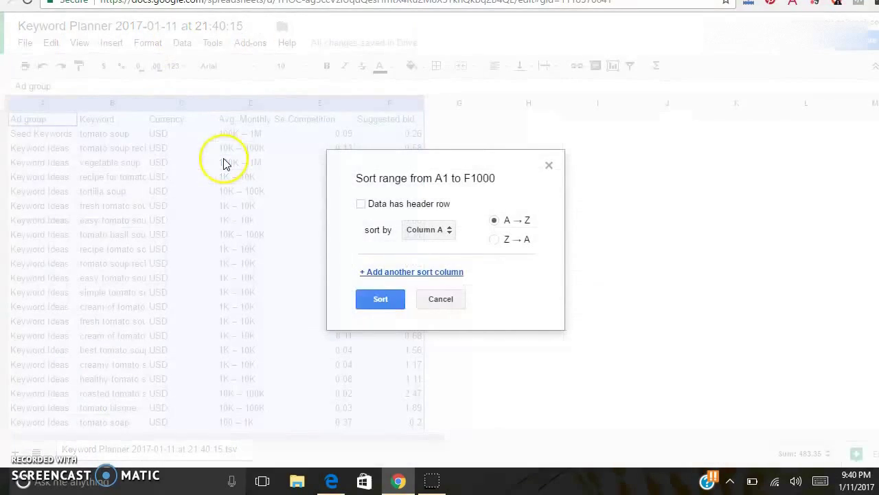
click(361, 204)
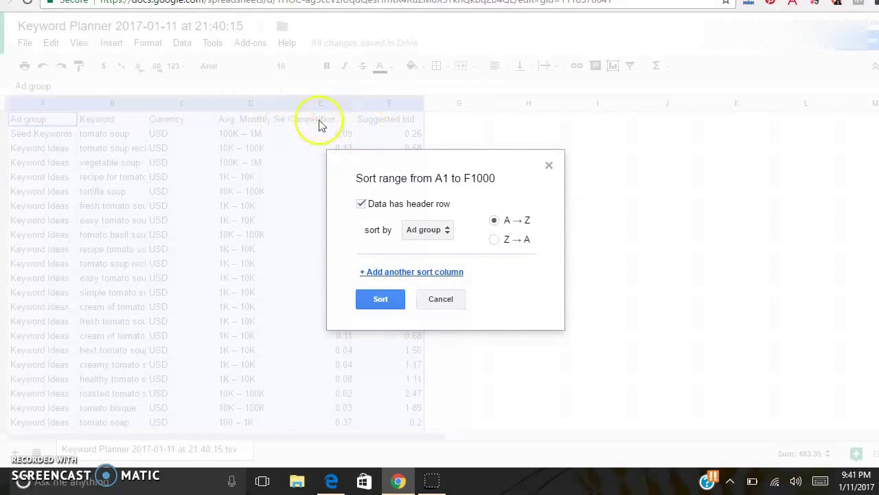
click(445, 232)
click(453, 305)
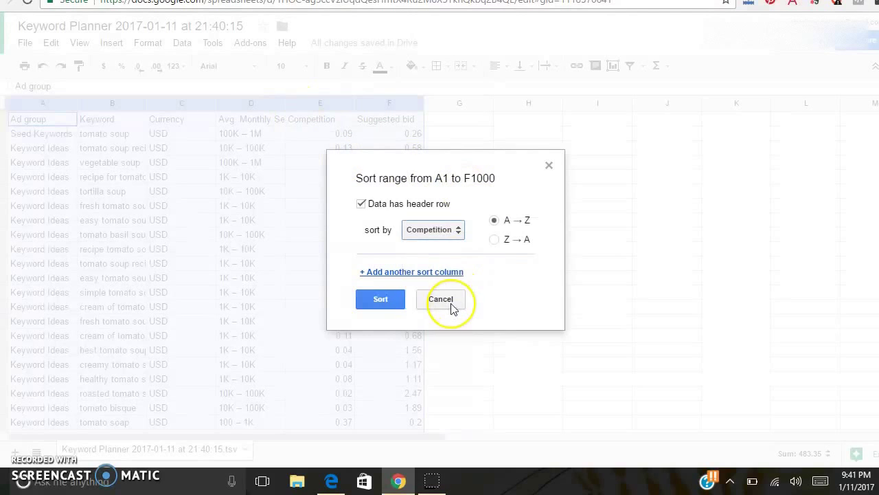
click(375, 302)
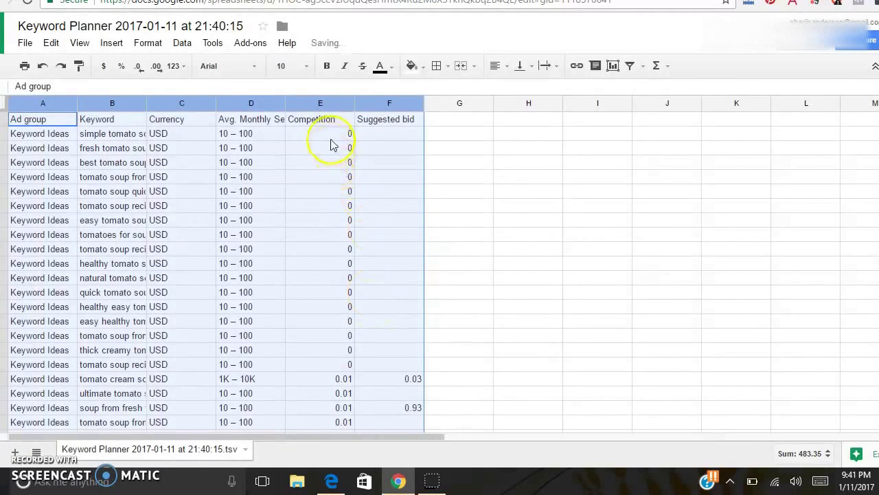
key(ctrl+w)
key(Escape)
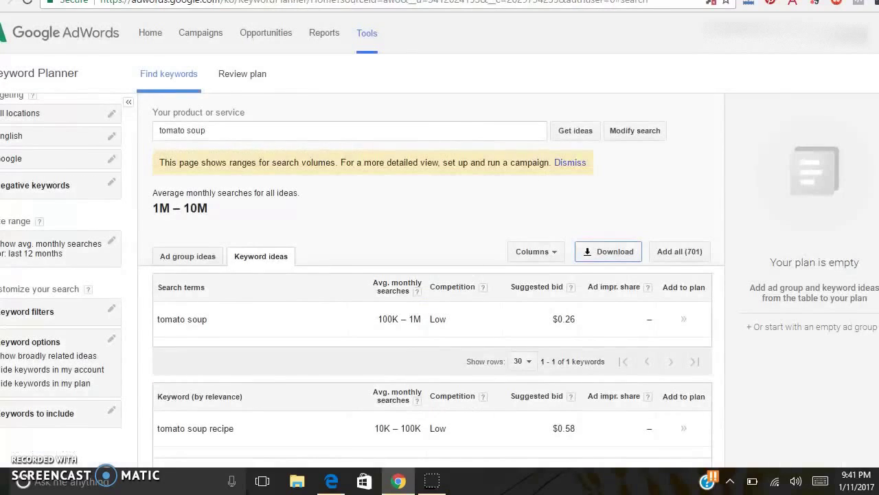
scroll(432, 289, down, 4)
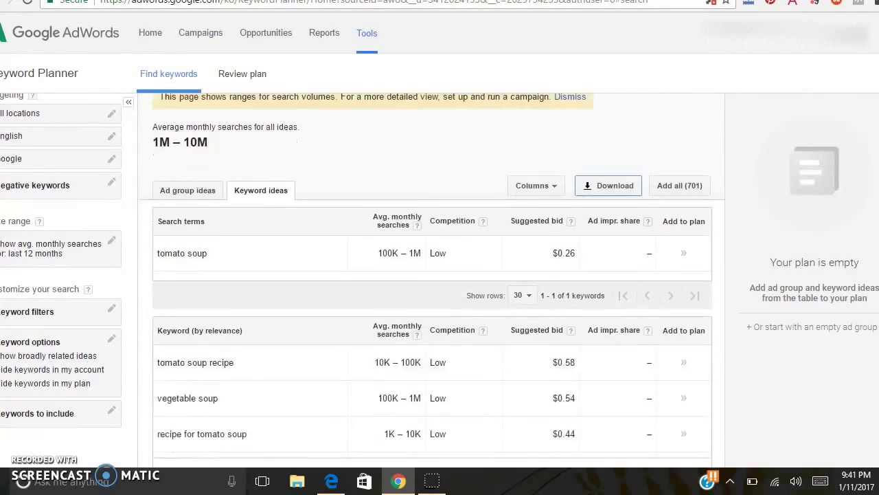
scroll(432, 295, down, 10)
scroll(432, 295, down, 4)
scroll(432, 295, up, 15)
scroll(432, 274, up, 2)
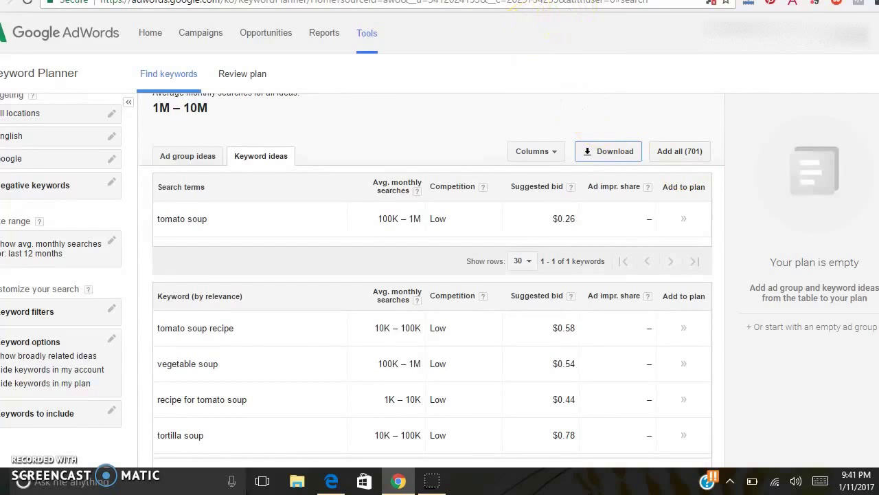
key(ctrl+Tab)
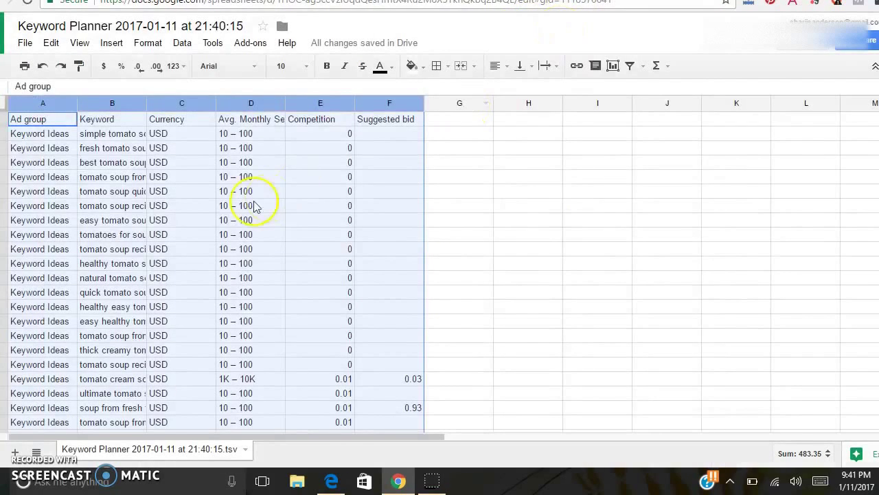
click(308, 137)
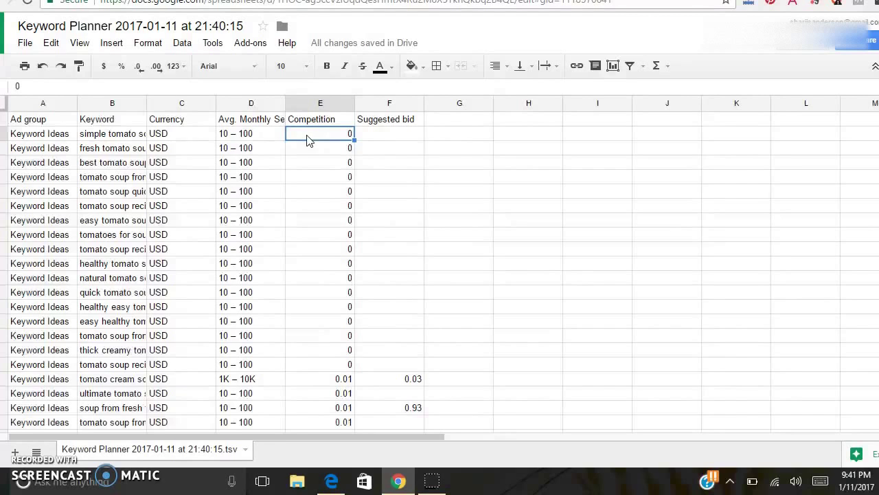
click(61, 104)
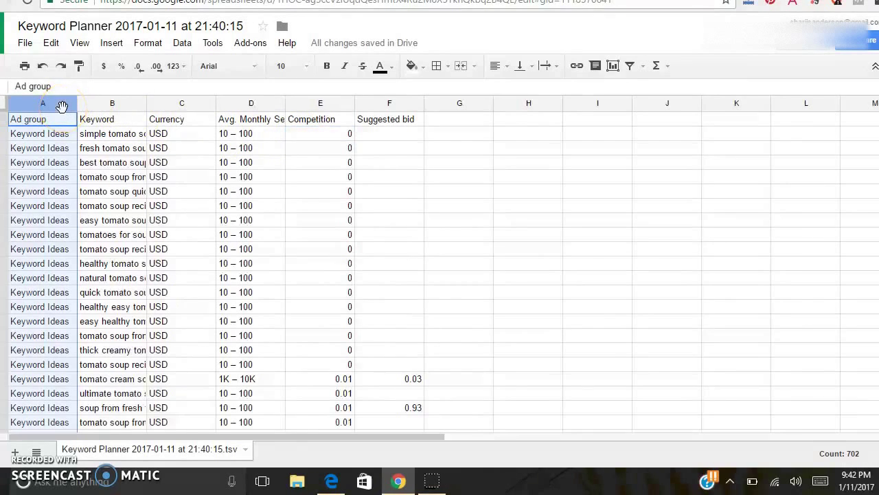
key(shift+Right)
key(shift+Right)
key(shift+Right)
key(shift+Right)
key(shift+Right)
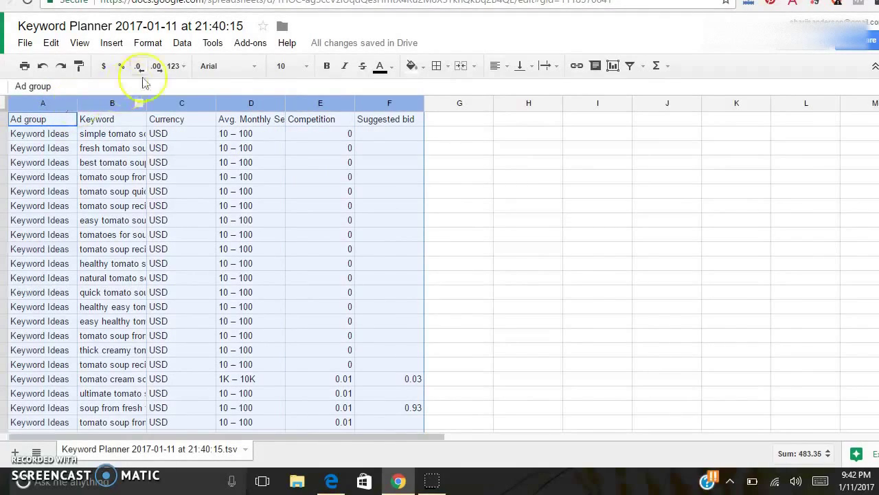
Filter Avg. Monthly Searches to exclude (Blanks), 10 – 100 and 100 – 1K, keeping 1K – 10K and up
click(183, 46)
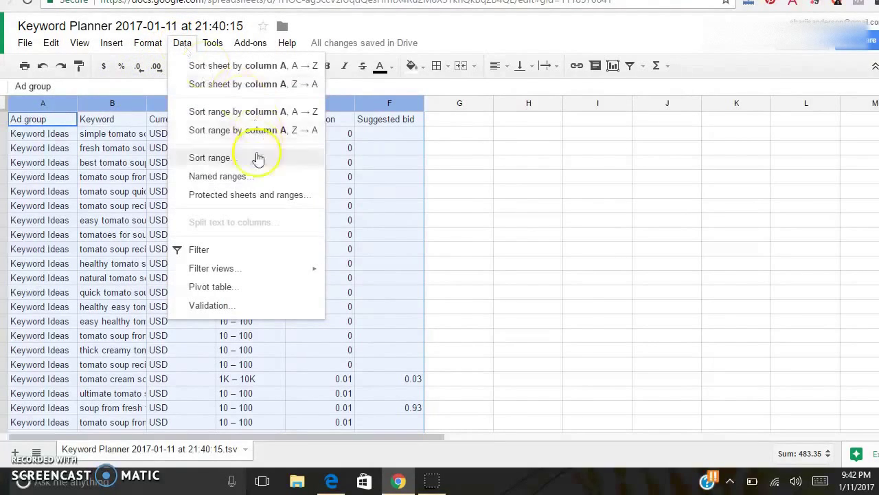
mouse_move(209, 274)
click(200, 251)
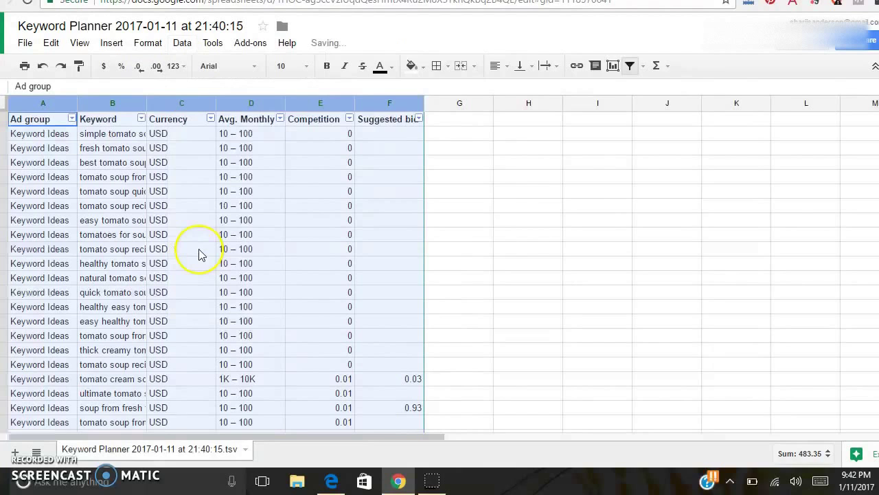
click(280, 118)
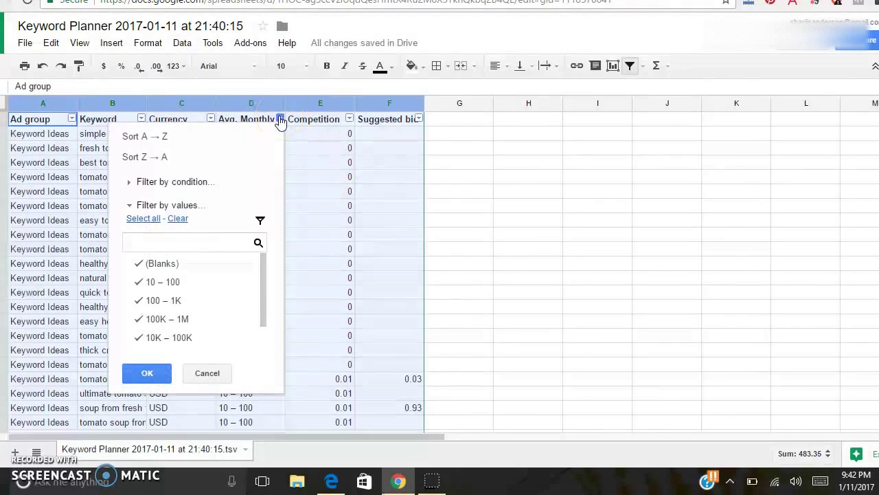
click(139, 265)
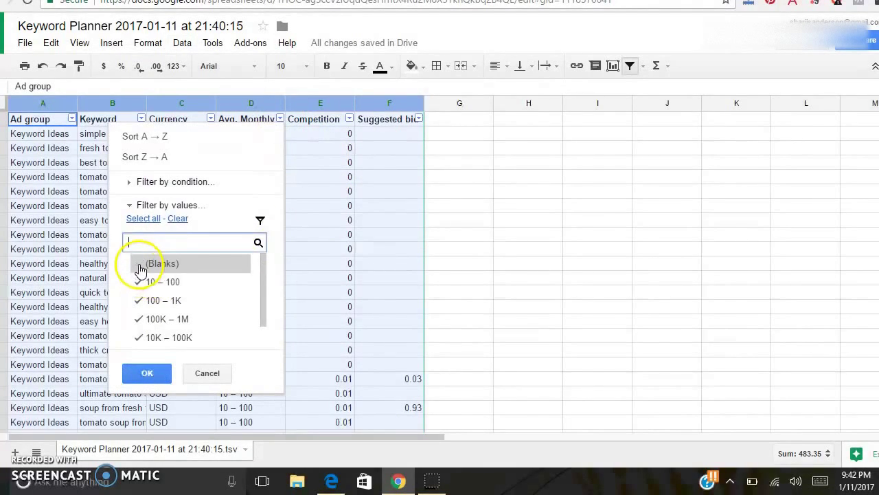
click(140, 283)
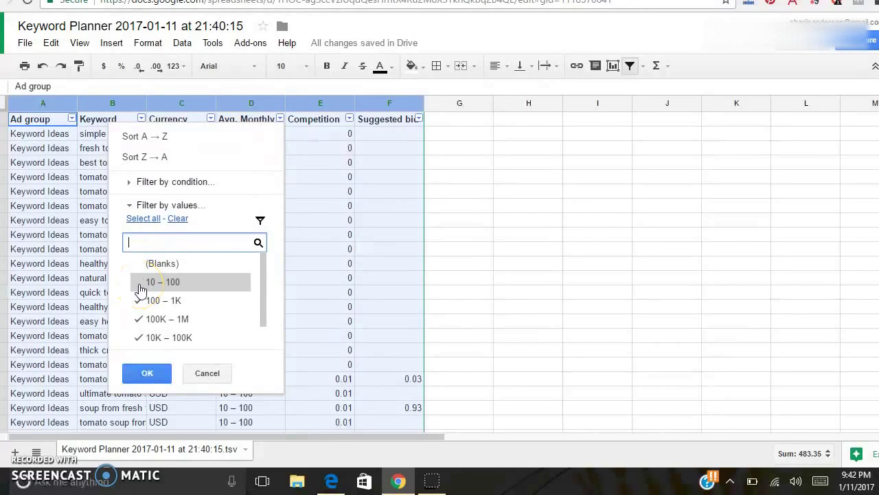
click(138, 300)
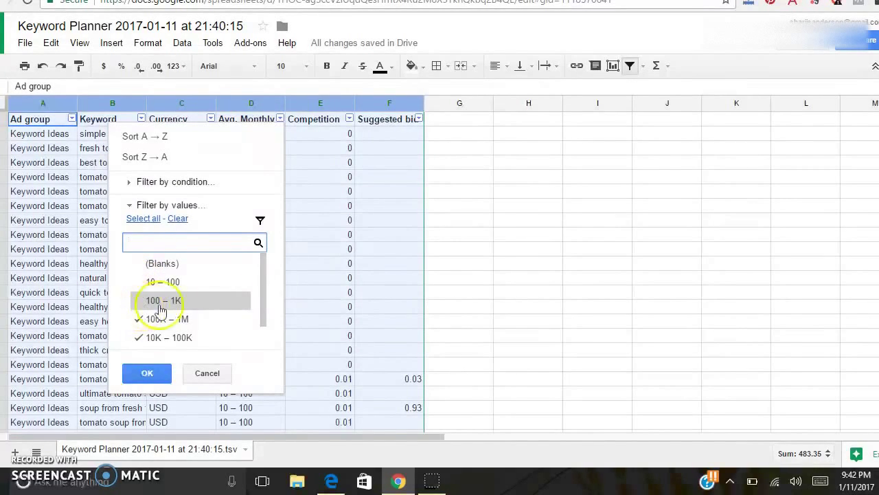
drag(260, 271, 261, 298)
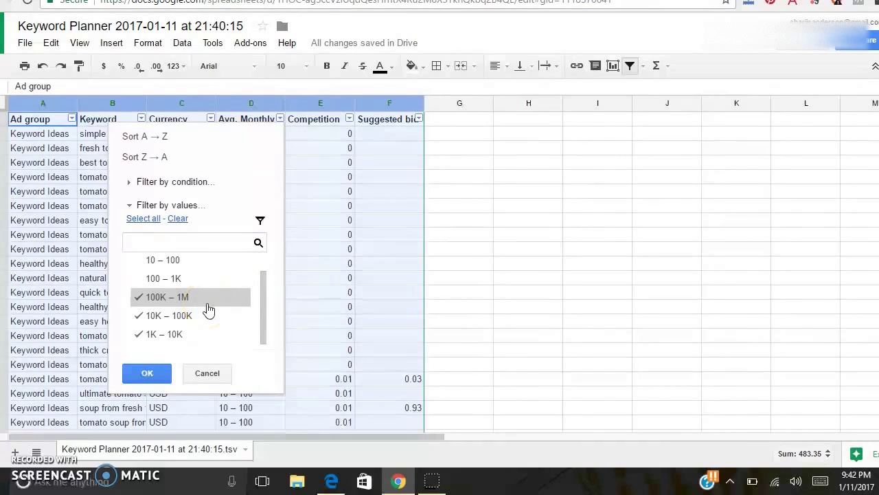
click(178, 341)
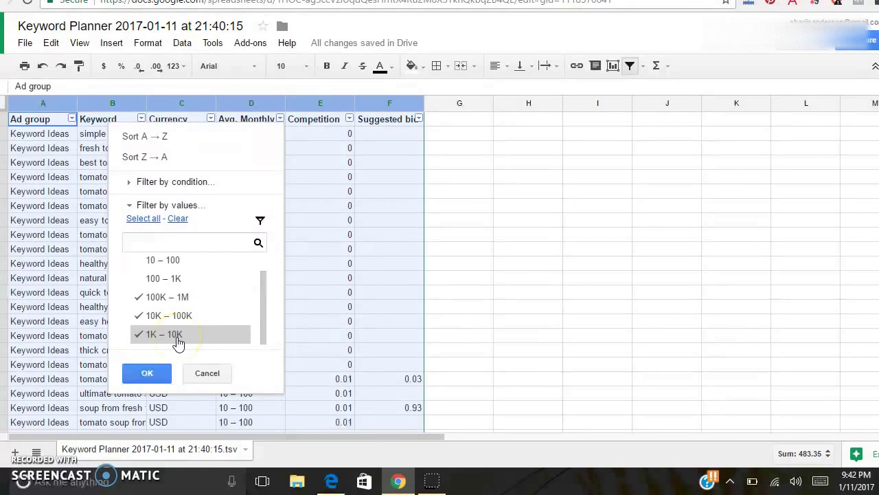
click(151, 375)
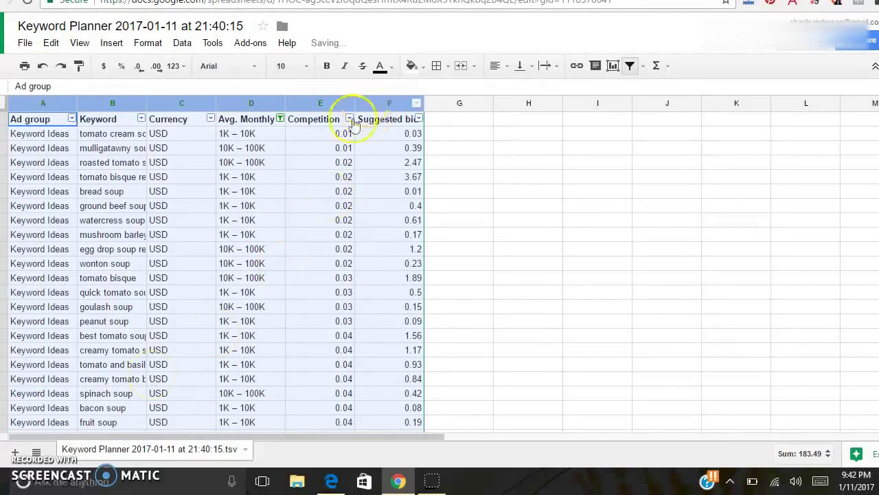
Auto-fit Keyword column B so full keyword phrases are visible
click(311, 138)
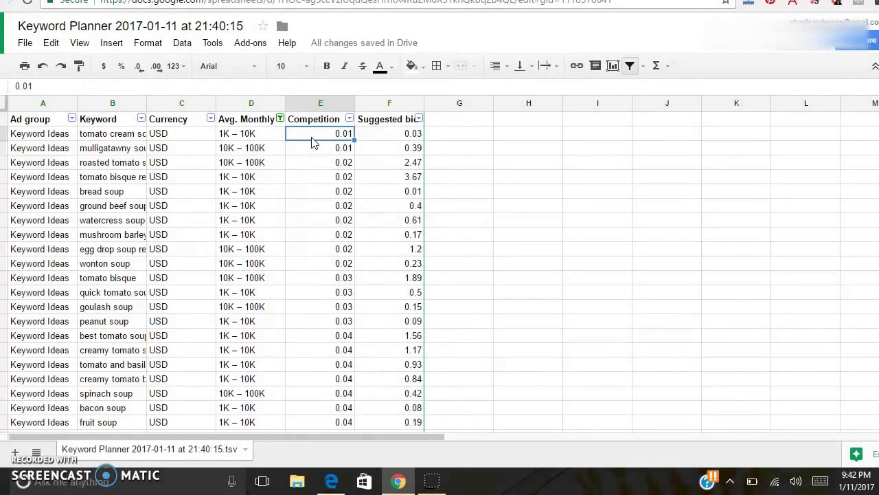
key(Left)
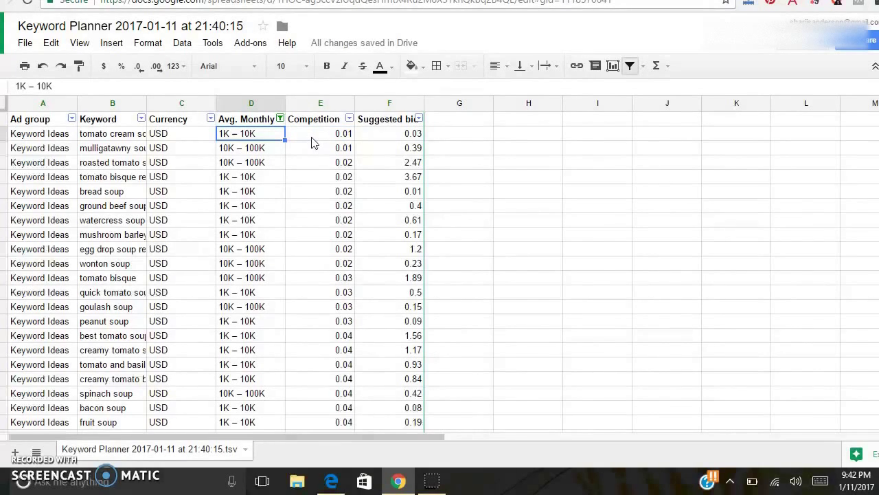
double_click(145, 103)
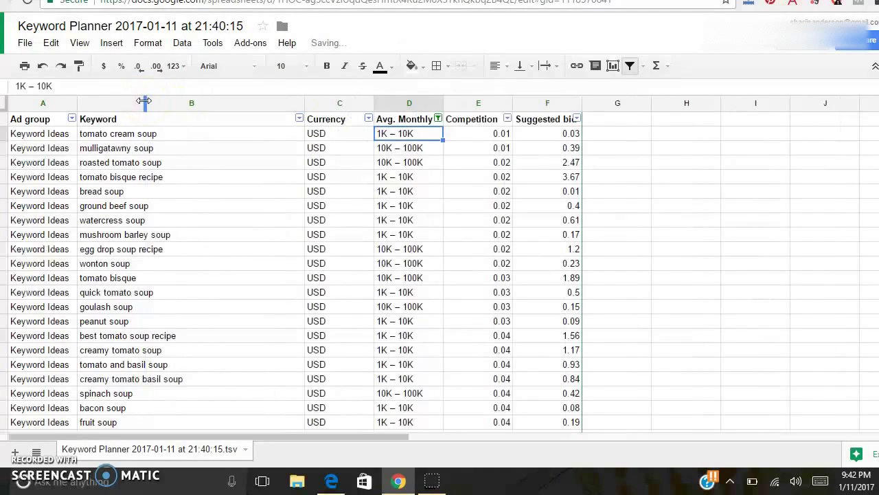
Review the top keywords: tomato cream soup, bread soup, watercress soup and their search ranges
click(155, 135)
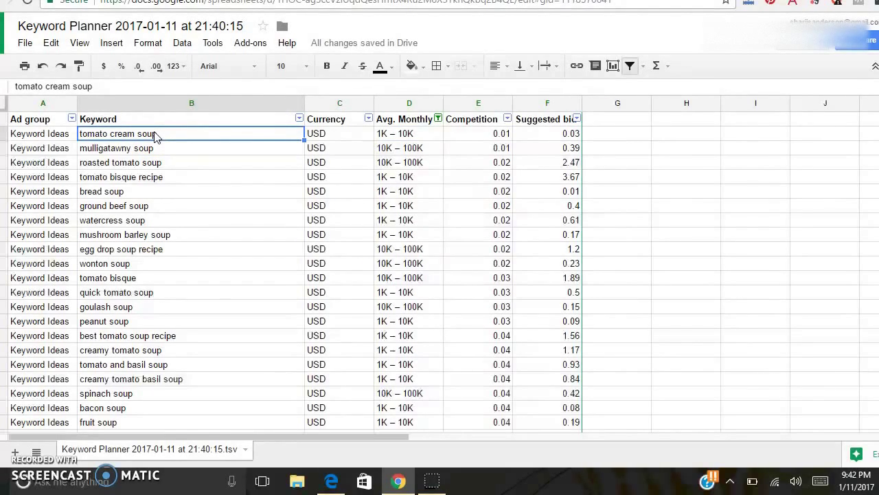
key(Down)
key(Down)
key(Down)
key(Down)
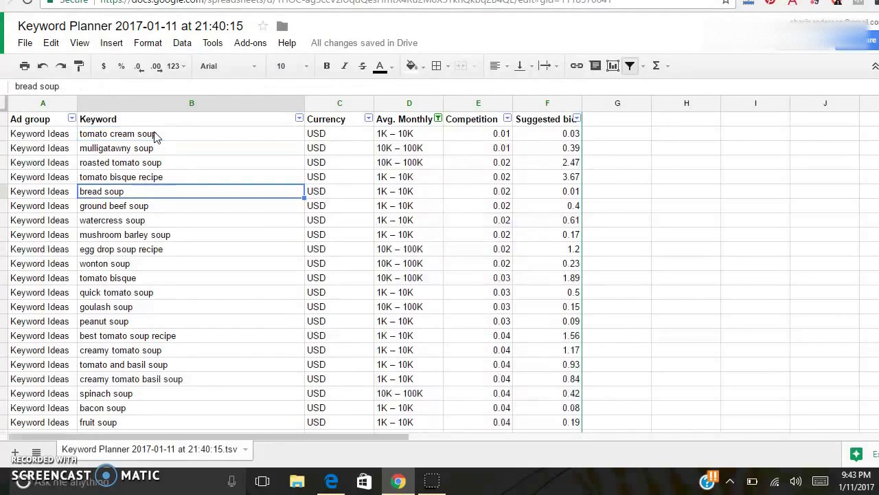
key(Down)
key(Down)
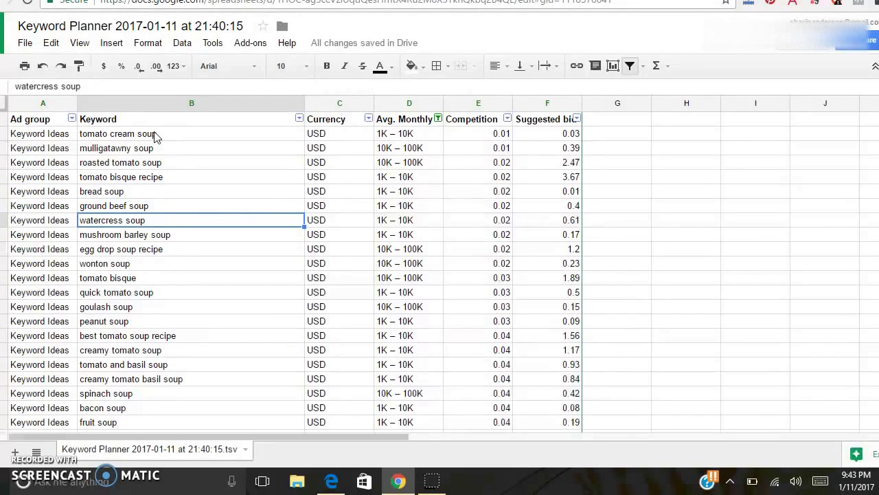
key(Up)
key(Up)
key(Up)
key(Up)
key(Up)
key(Up)
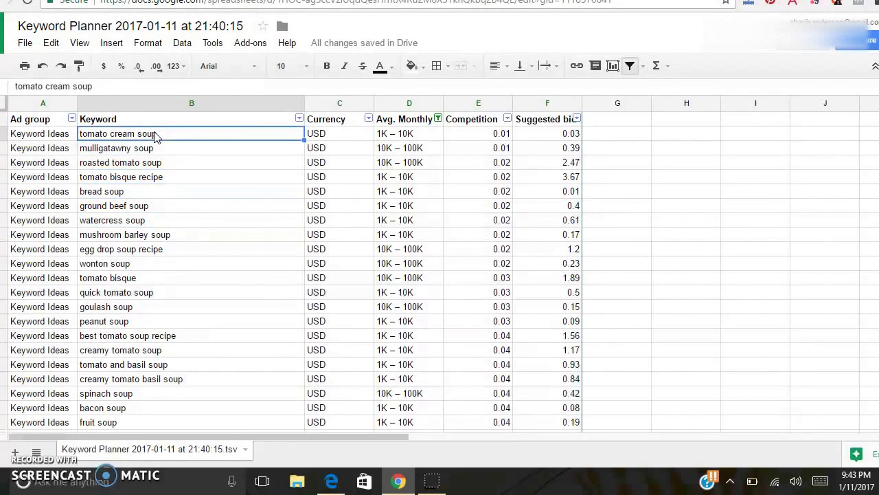
key(Right)
key(Right)
key(Right)
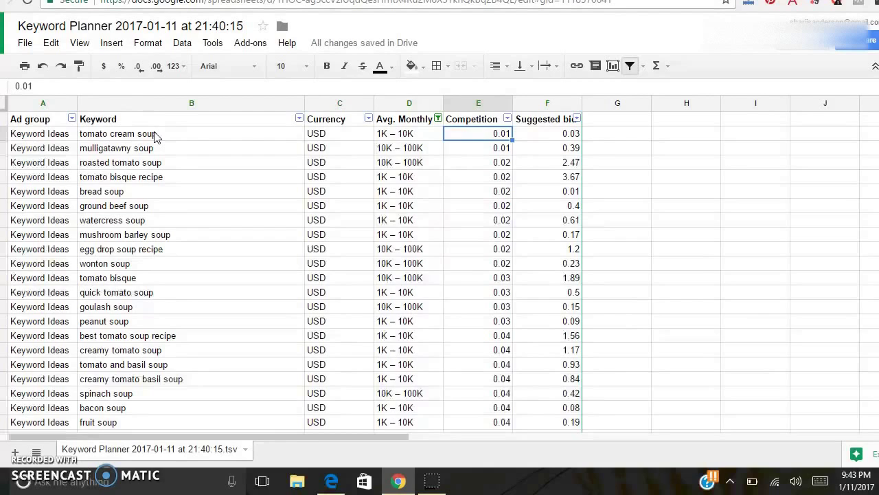
key(Left)
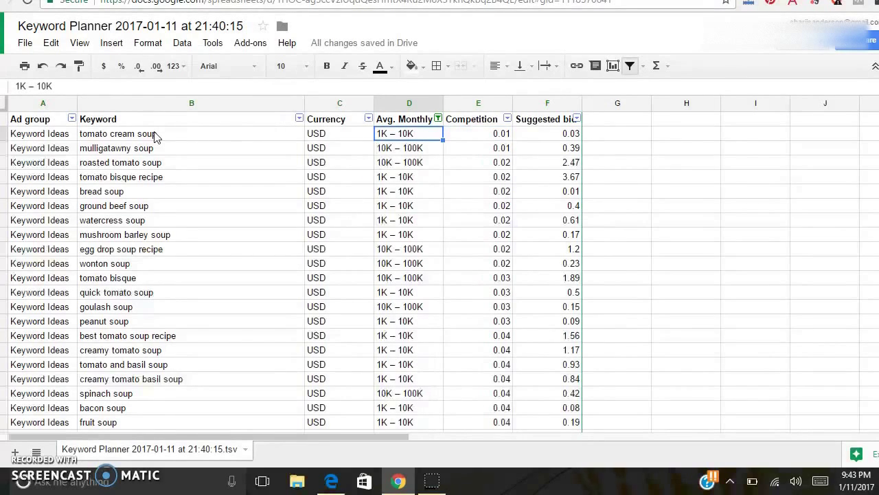